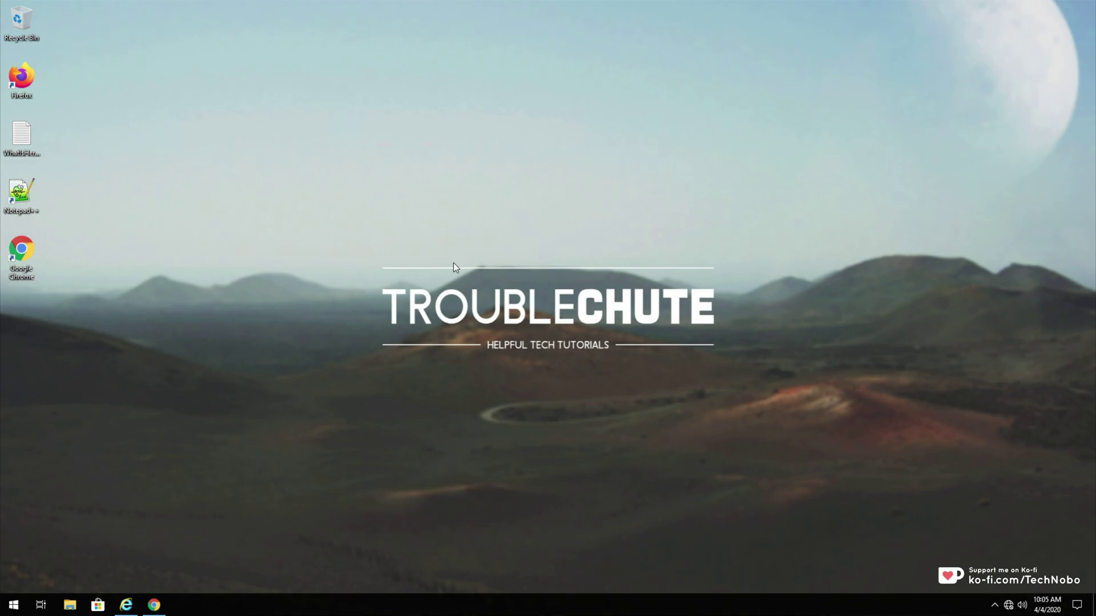
Restore the Internet Explorer window showing google.com's 'Can't reach this page' error
left_click(126, 605)
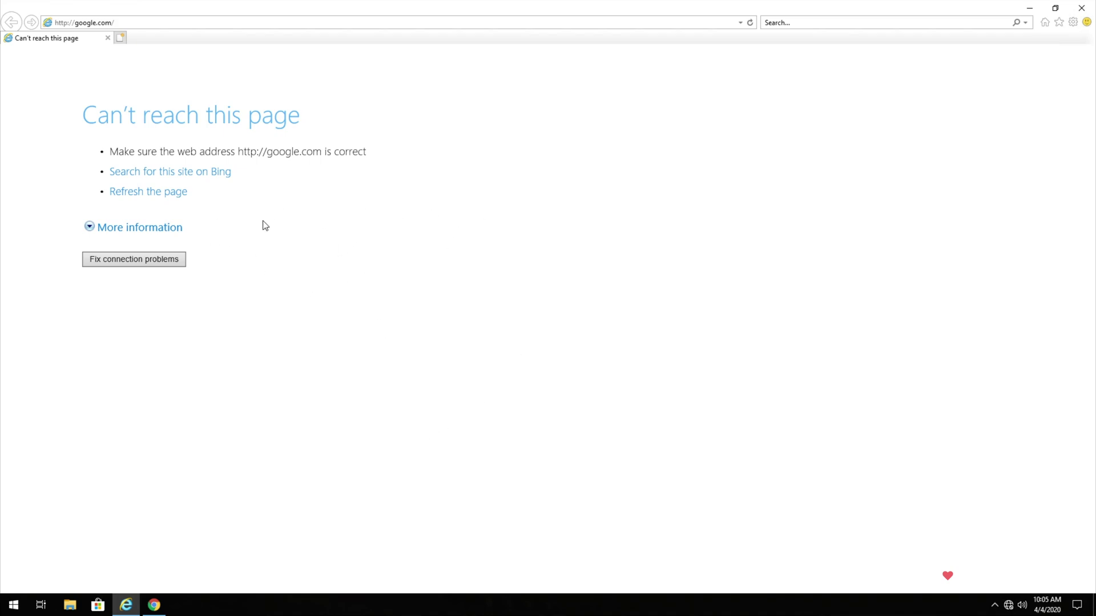
Bring Chrome forward and highlight its DNS_PROBE_FINISHED_BAD_CONFIG error code for google.com
left_click(162, 605)
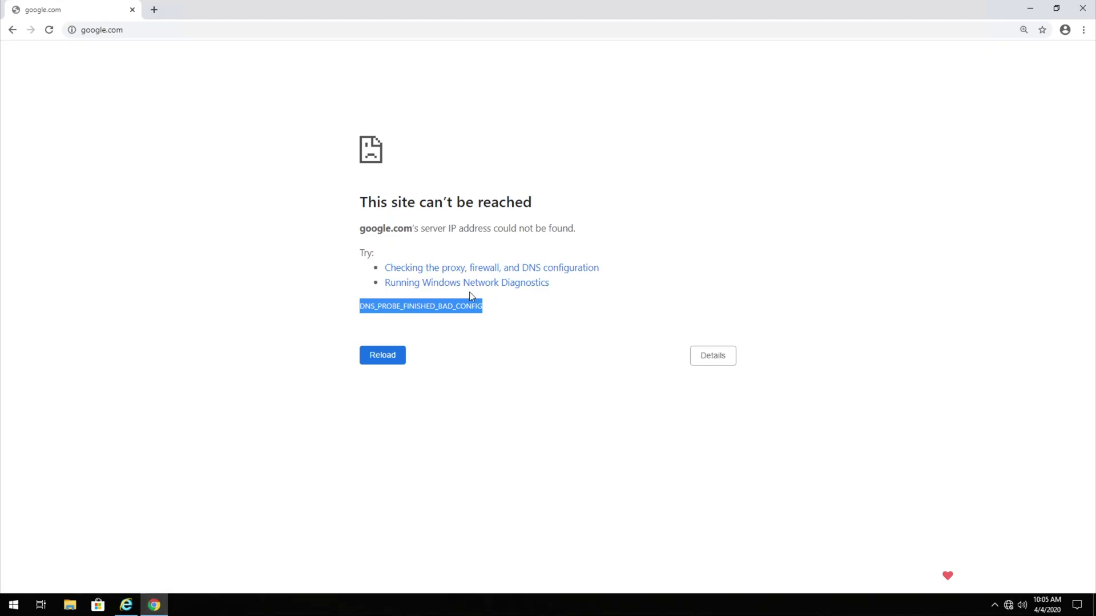
left_click(453, 325)
left_click_drag(359, 309, 462, 308)
left_click(685, 256)
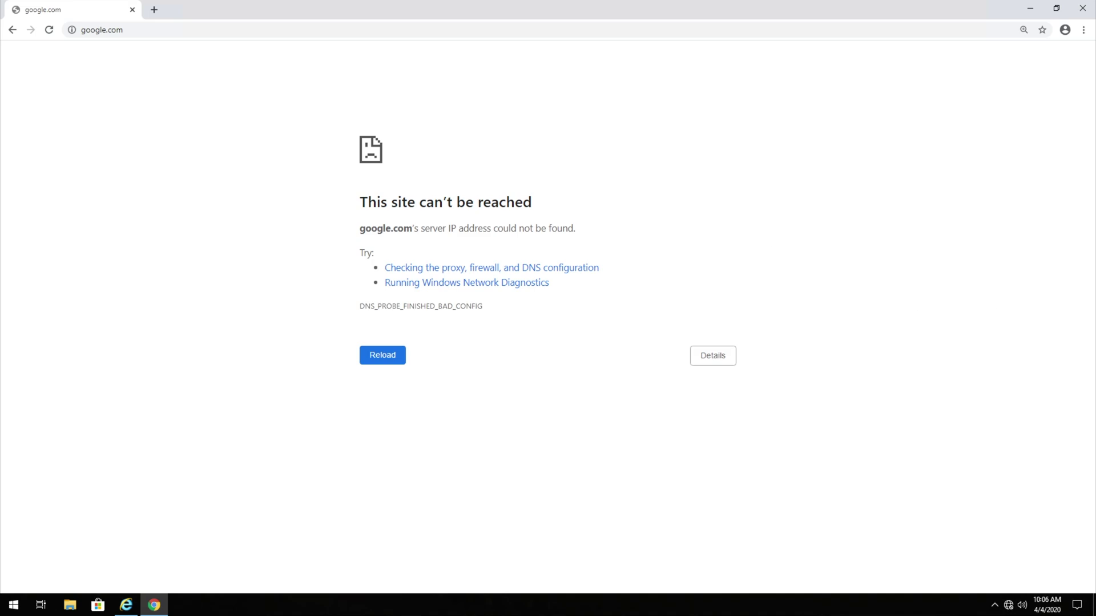
Minimize Chrome and open Network and Sharing Center via Control Panel's Network and Internet
left_click(1031, 8)
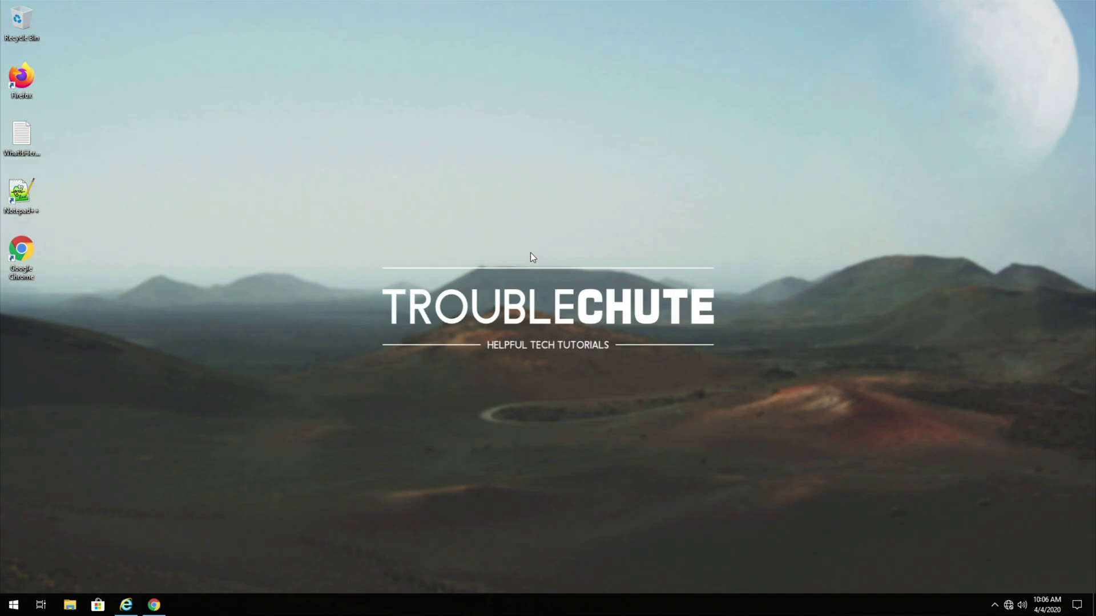
key("super")
type("control")
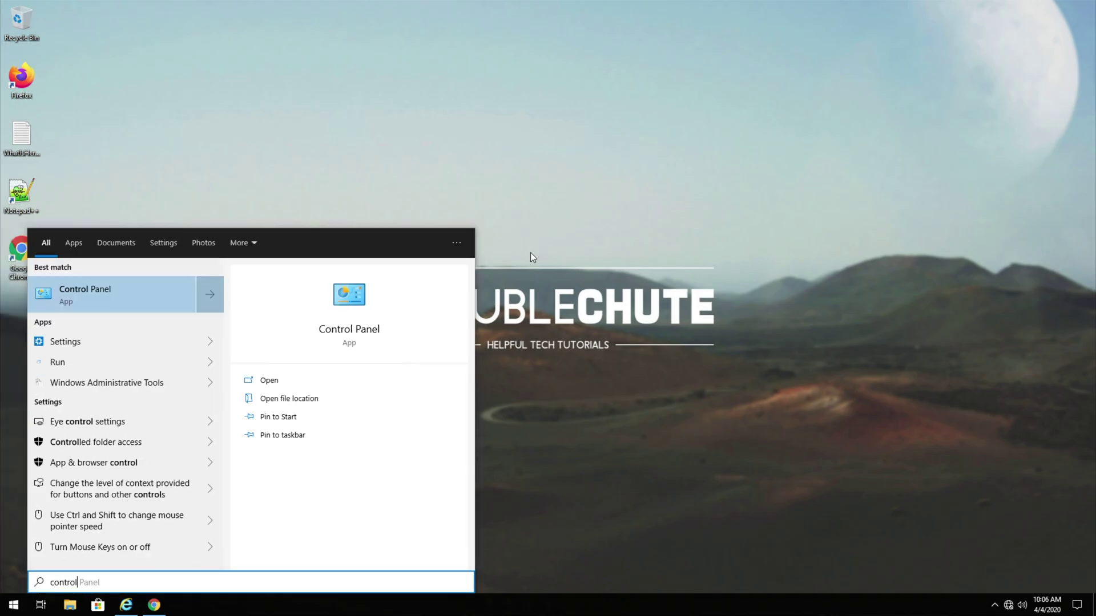
left_click(162, 282)
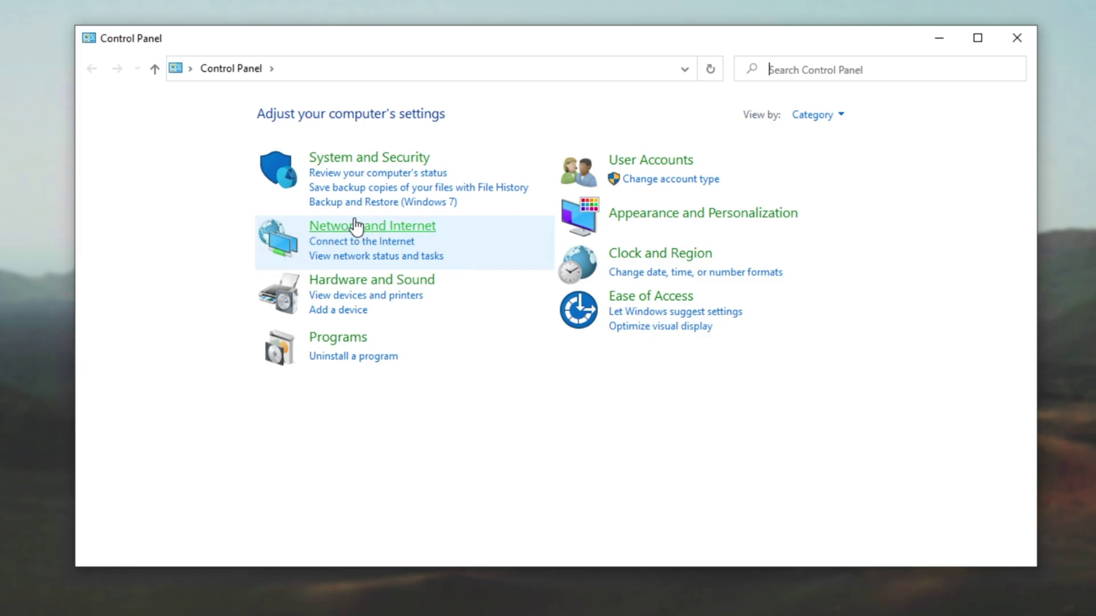
left_click(356, 226)
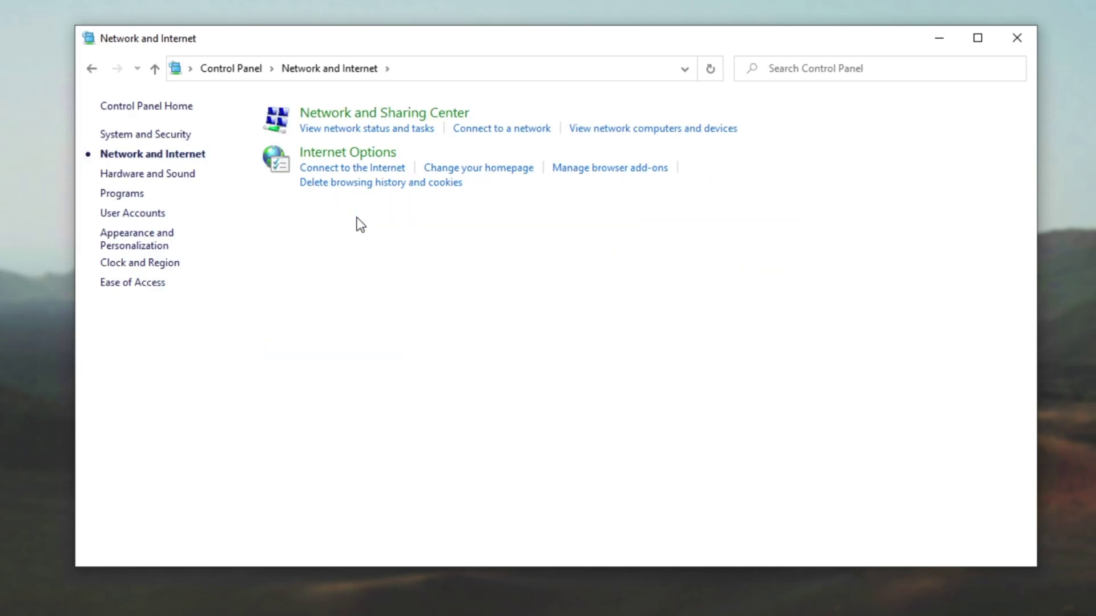
left_click(390, 117)
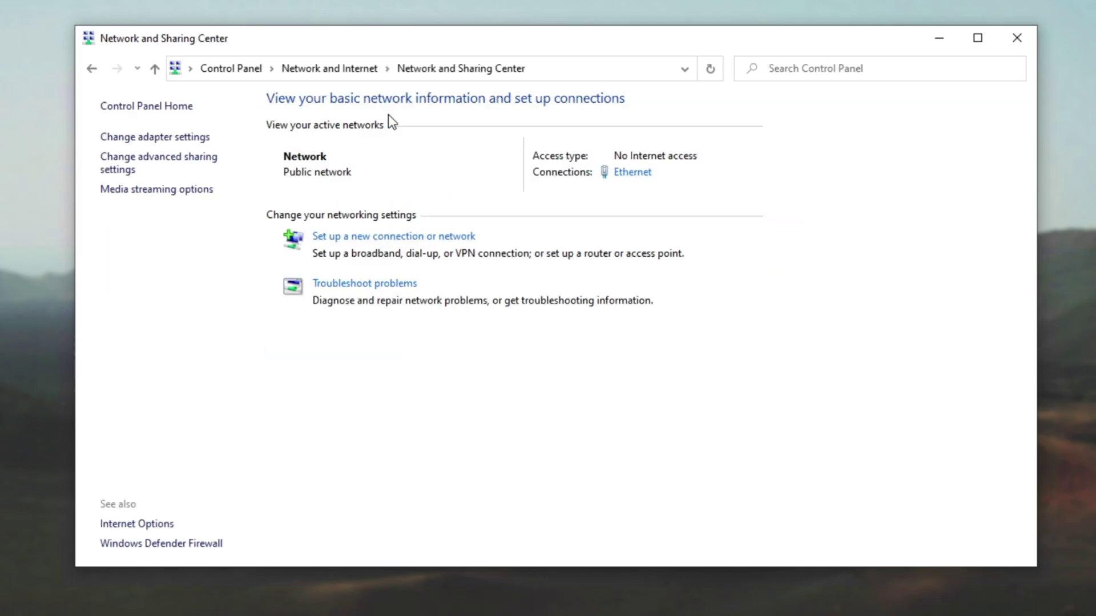
From Ethernet Status and Ethernet Properties, open the TCP/IPv4 properties
left_click(633, 173)
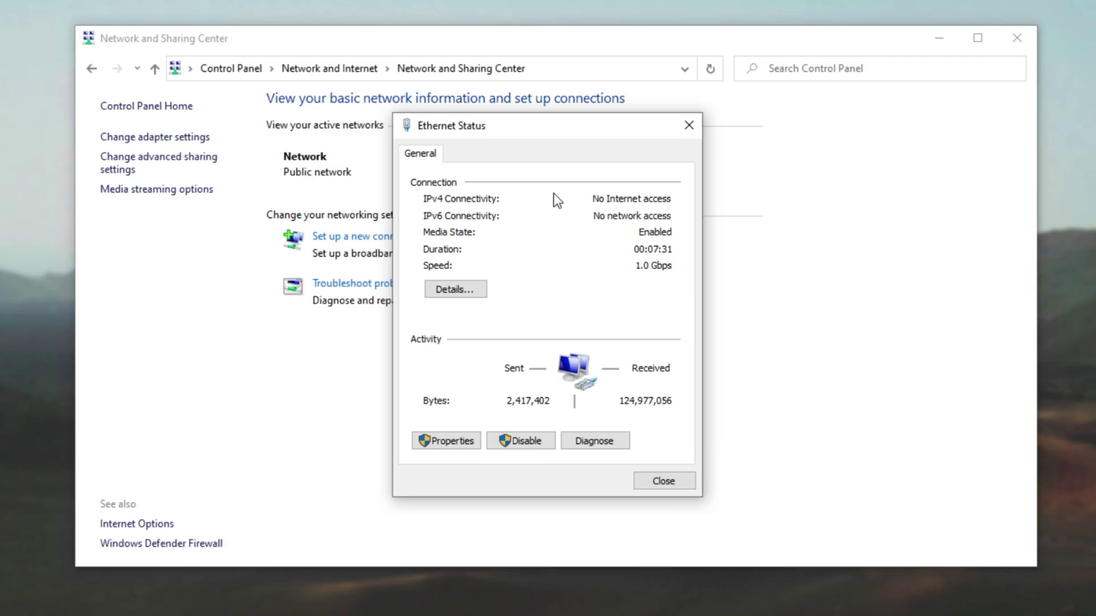
left_click(451, 440)
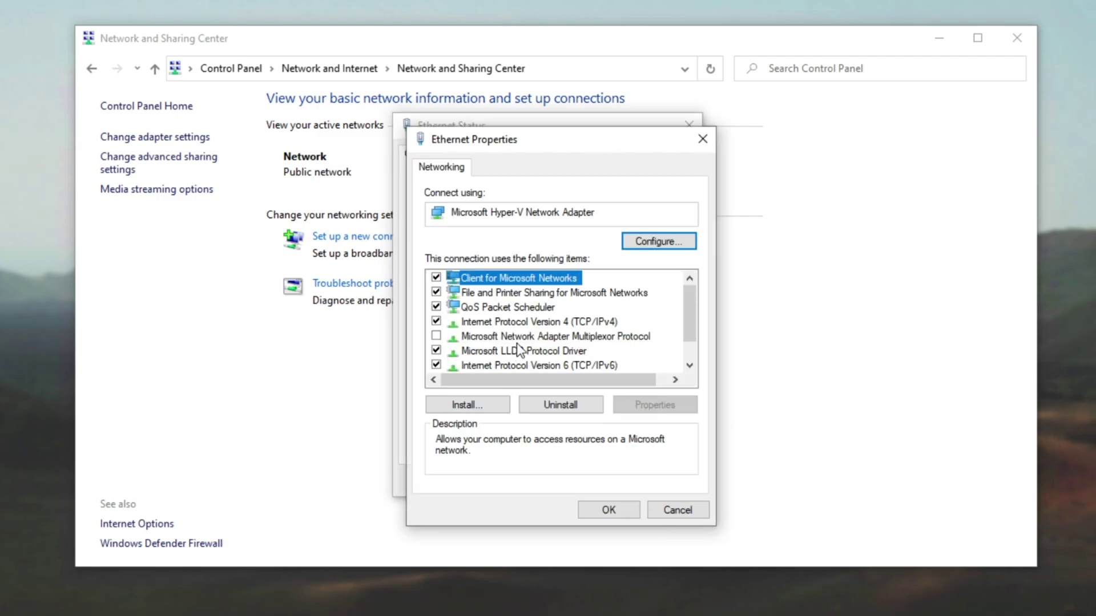
left_click(477, 323)
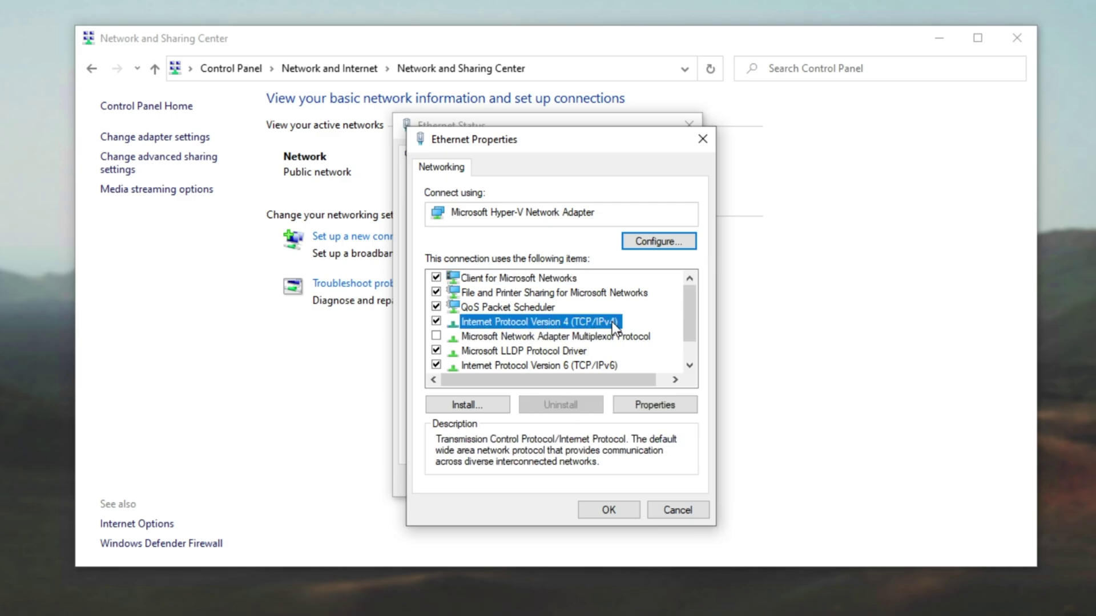
left_click(638, 406)
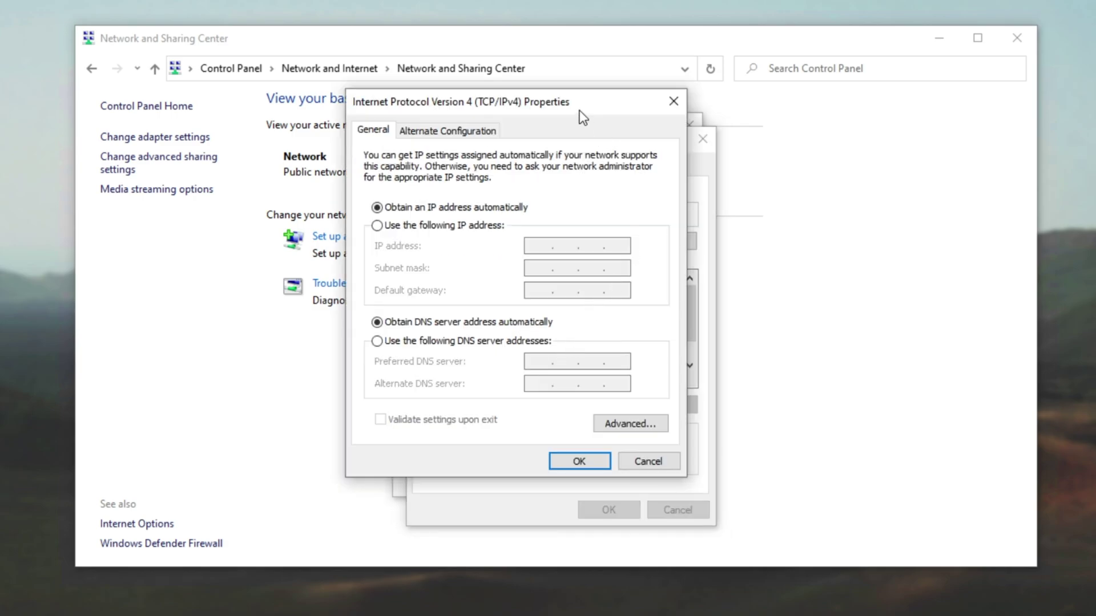
Enter preferred DNS 8.8.8.8 and alternate DNS 8.8.1.1, then confirm with OK
left_click_drag(580, 111, 587, 113)
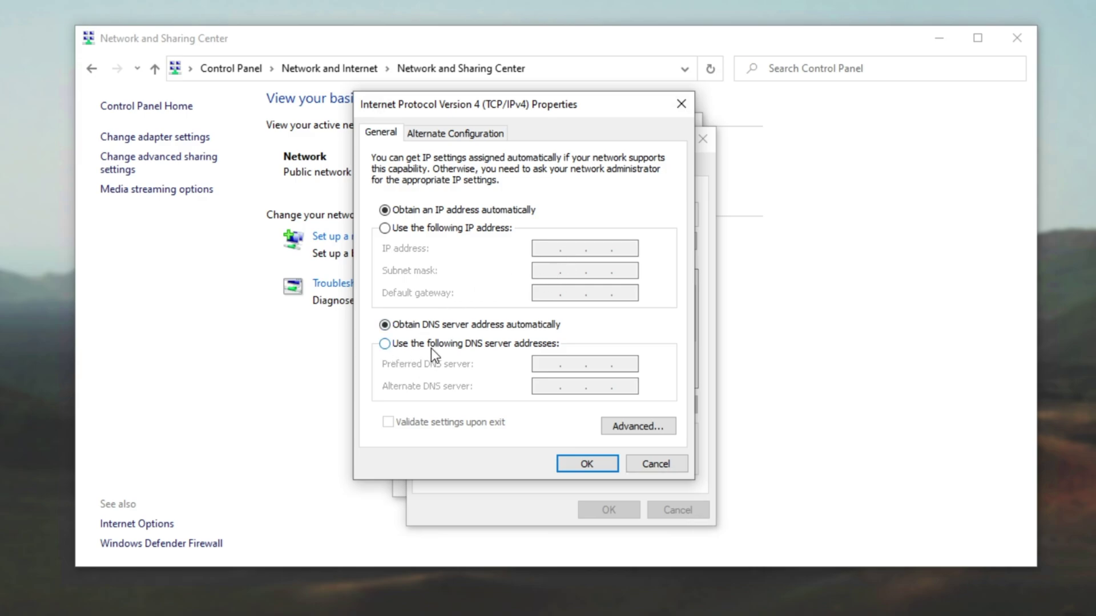
left_click(481, 345)
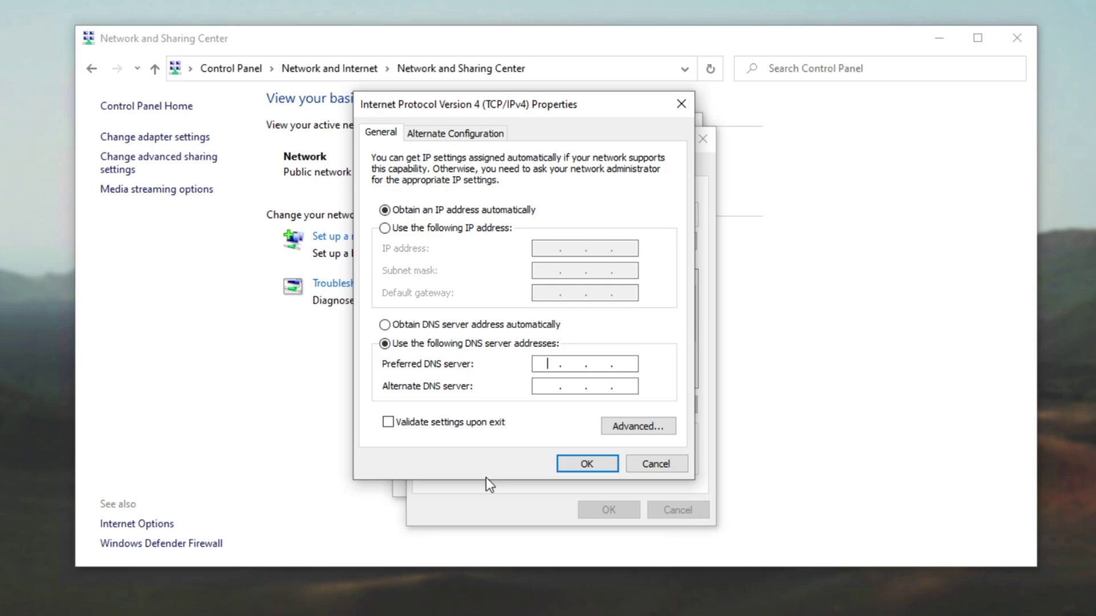
type("8.8.8.8")
left_click(548, 387)
type("8.8.1.1")
left_click(590, 456)
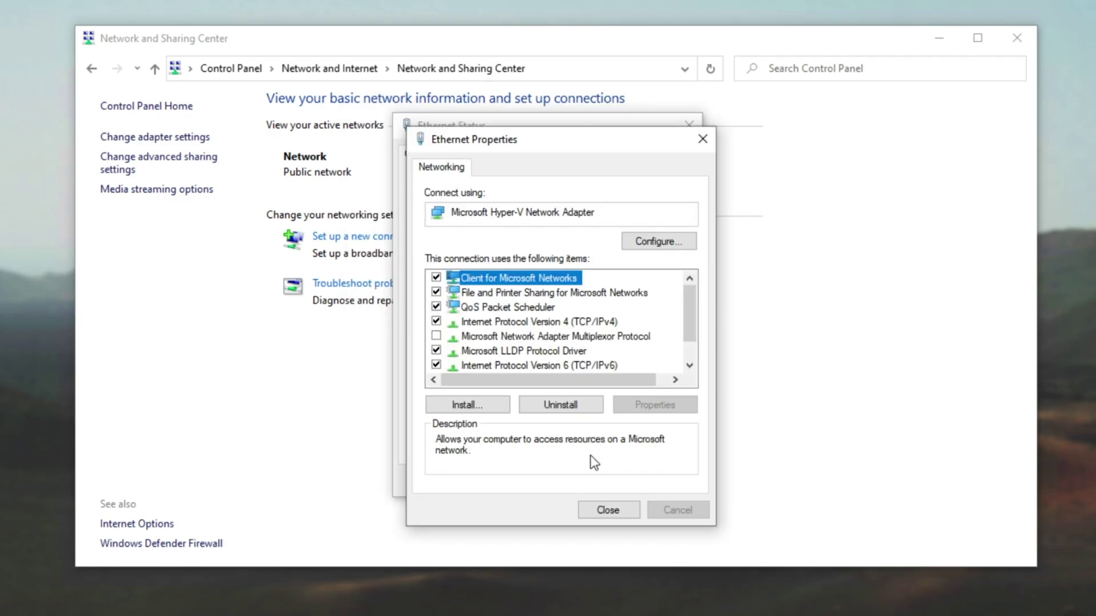
Close Ethernet Properties, check Chrome, then reopen the IPv4 properties
left_click(608, 510)
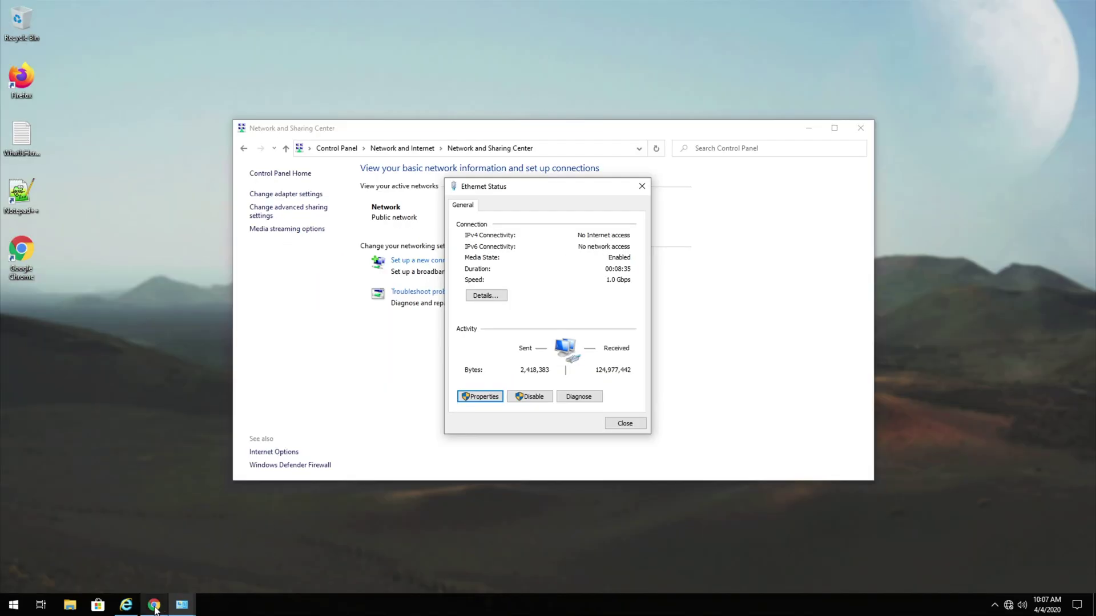
left_click(154, 604)
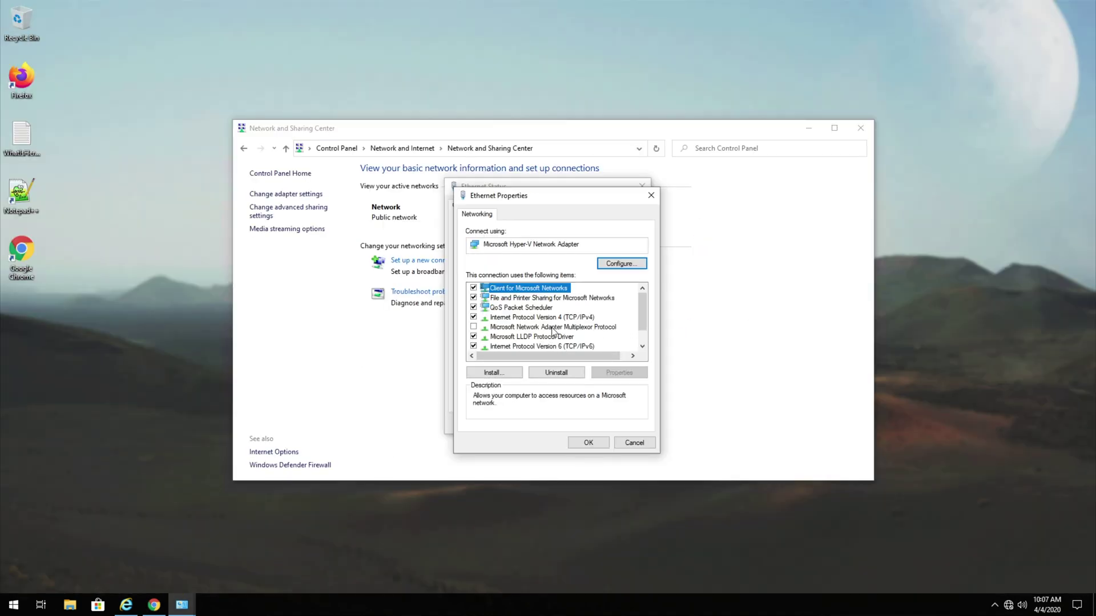
left_click(560, 318)
left_click(619, 372)
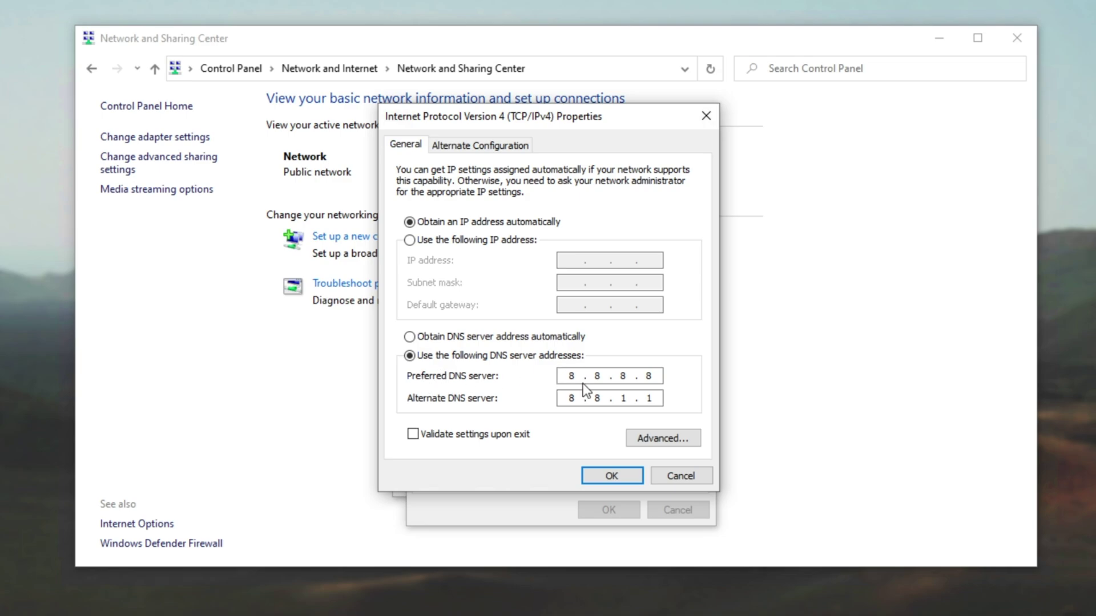
Change the DNS servers to 1.1.1.1 and 8.8.8.8, save, and close Ethernet Properties
left_click(565, 353)
key("shift+Left")
type("1.1.1.1")
key("Tab")
type("8.8.8.8")
left_click(628, 473)
left_click(618, 509)
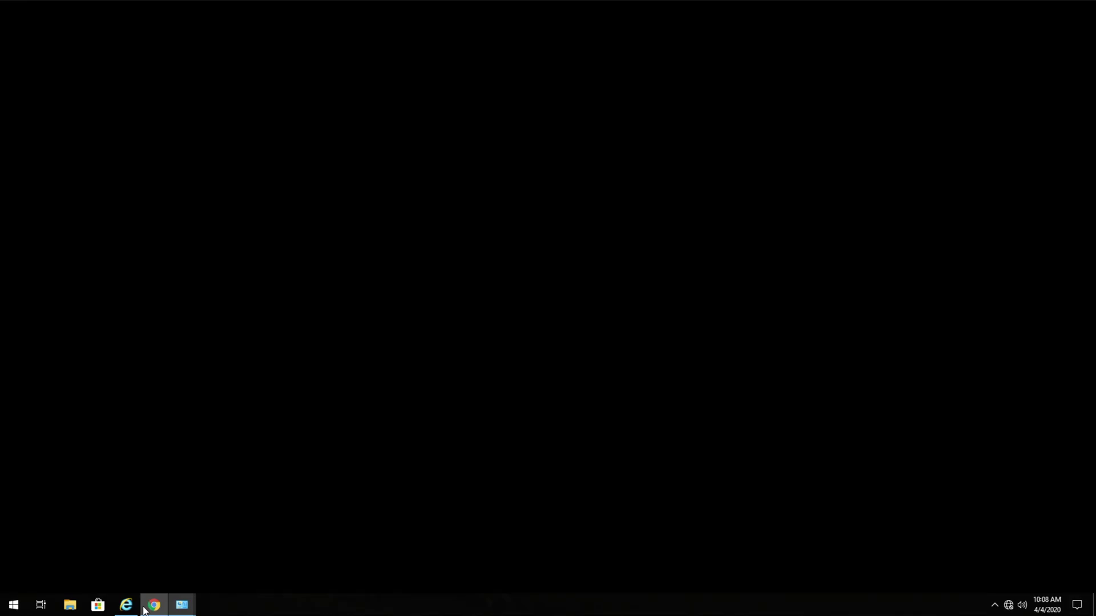
Confirm Google loads in Chrome, then close both Ethernet Status windows and Network and Sharing Center
left_click(153, 604)
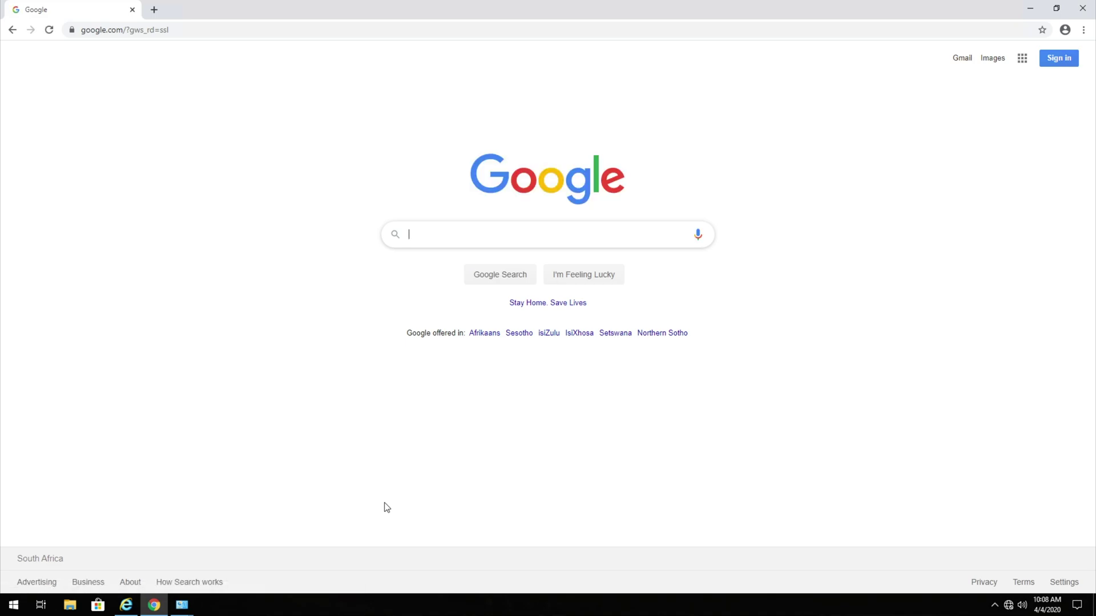
left_click(1031, 8)
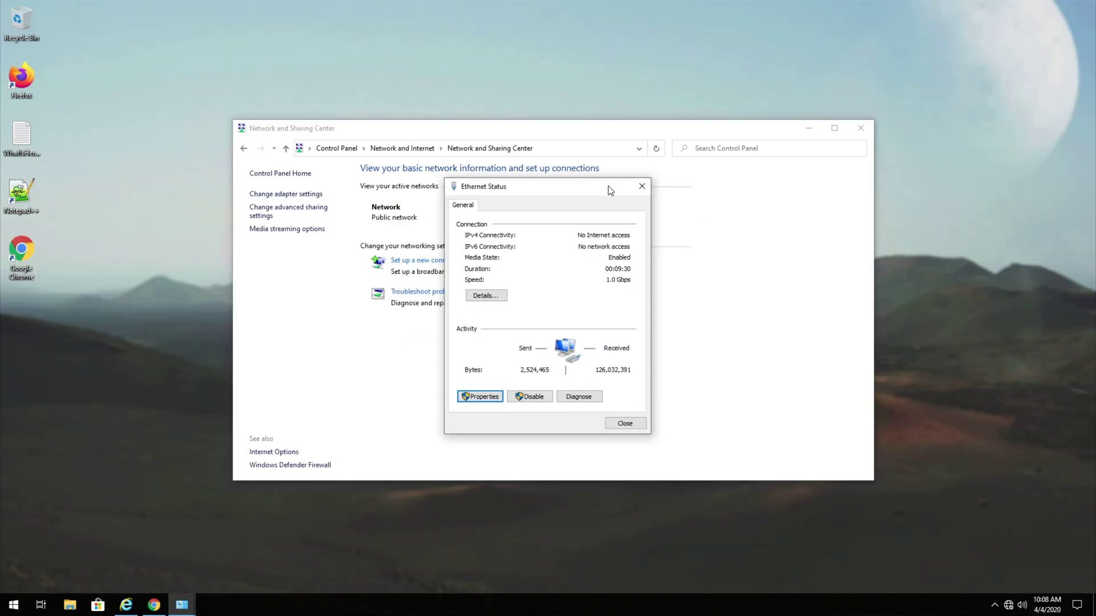
left_click_drag(609, 190, 598, 191)
left_click(630, 187)
left_click(650, 183)
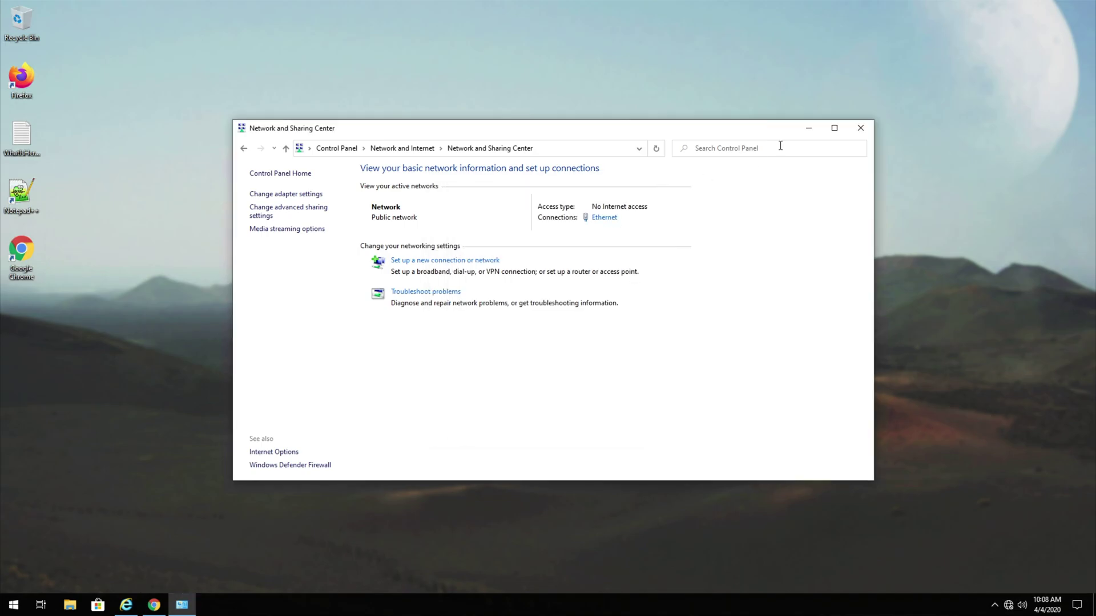
left_click(856, 129)
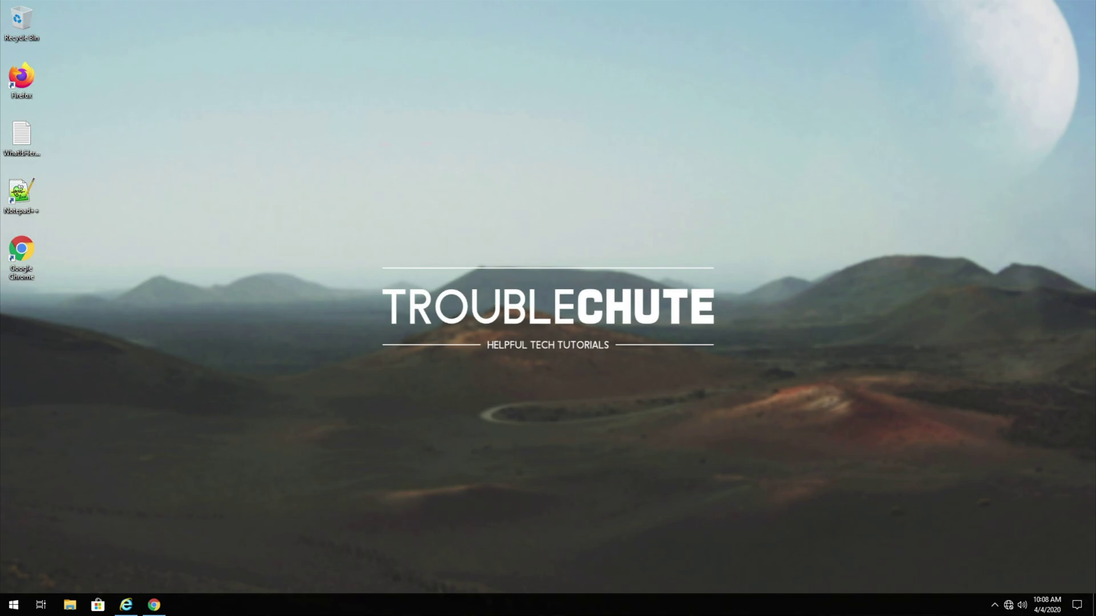
Search for cmd and run Command Prompt as administrator, accepting the UAC prompt
key("super")
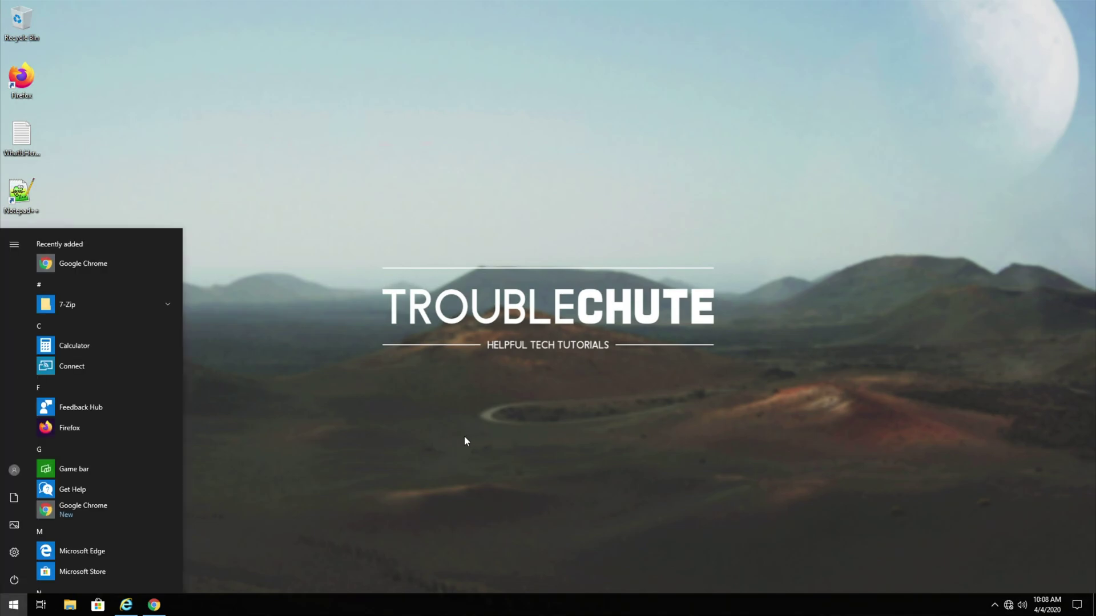
type("cmd")
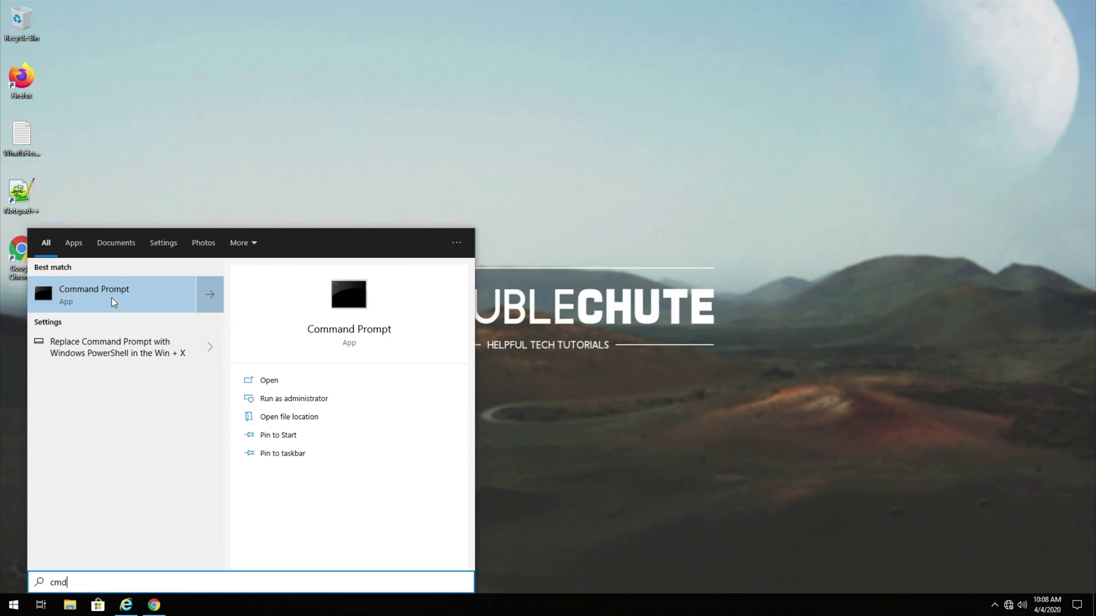
right_click(111, 296)
left_click(158, 306)
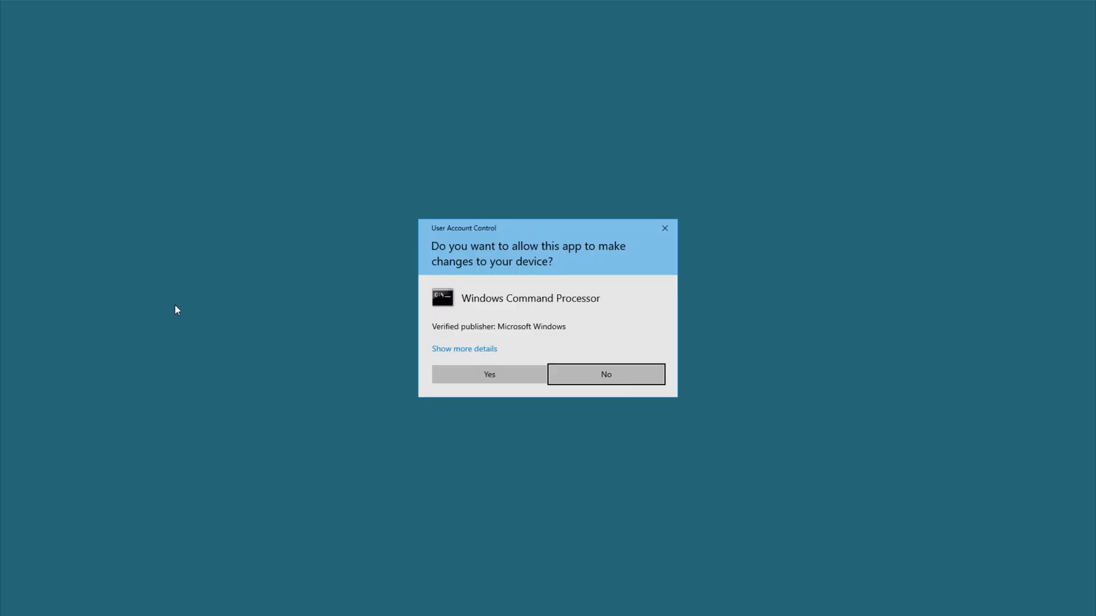
left_click(474, 372)
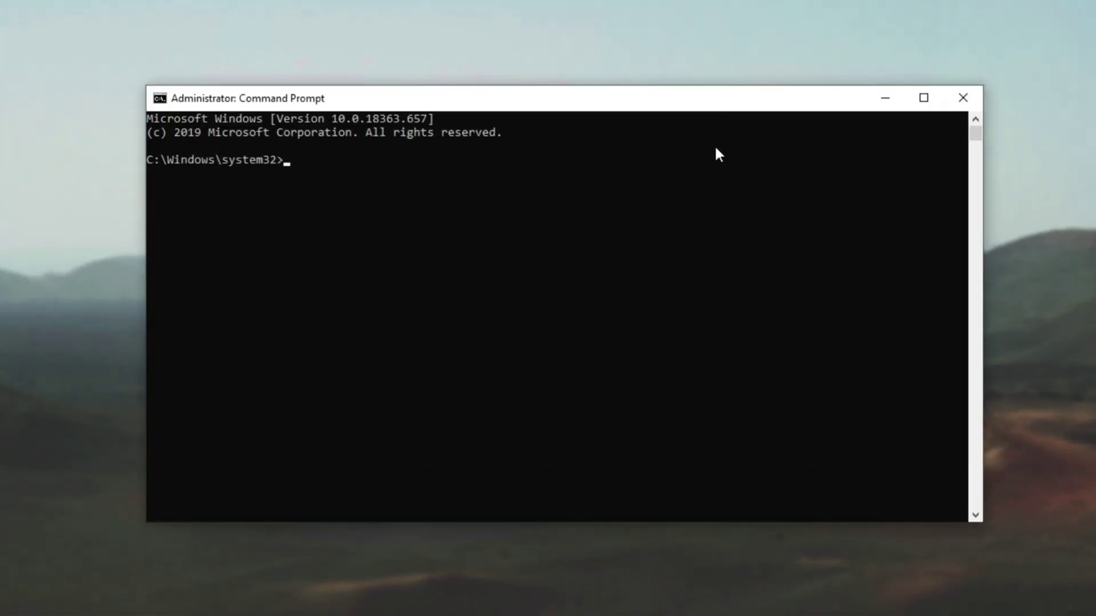
Run netsh int ip reset c:\reset.txt, netsh winsock reset and ipconfig /flushdns
type("netsh int ip res")
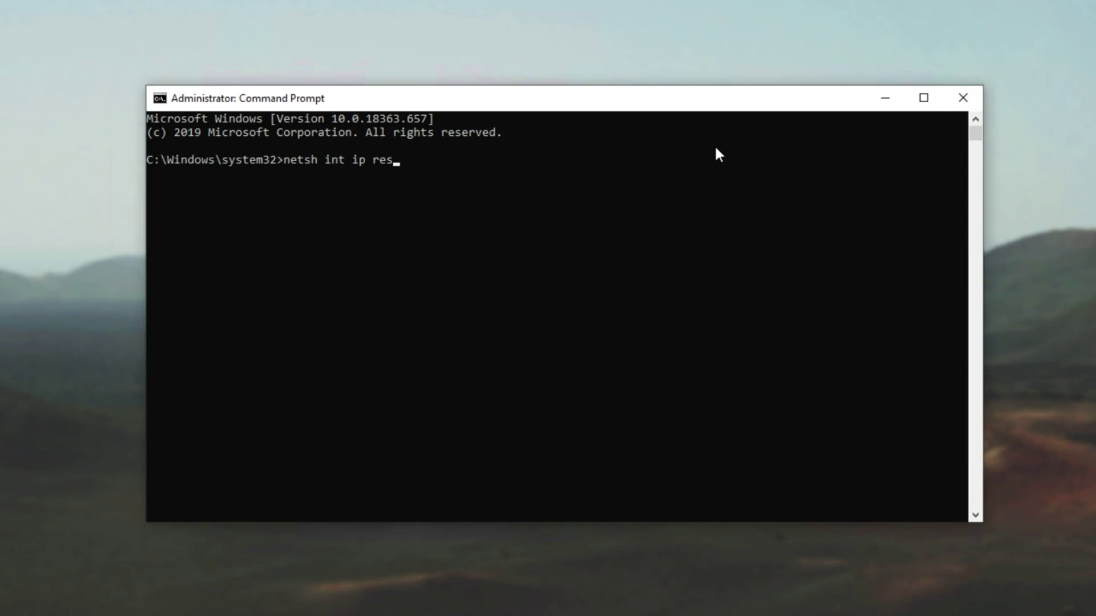
type("et c:\\reset.txt")
key("Return")
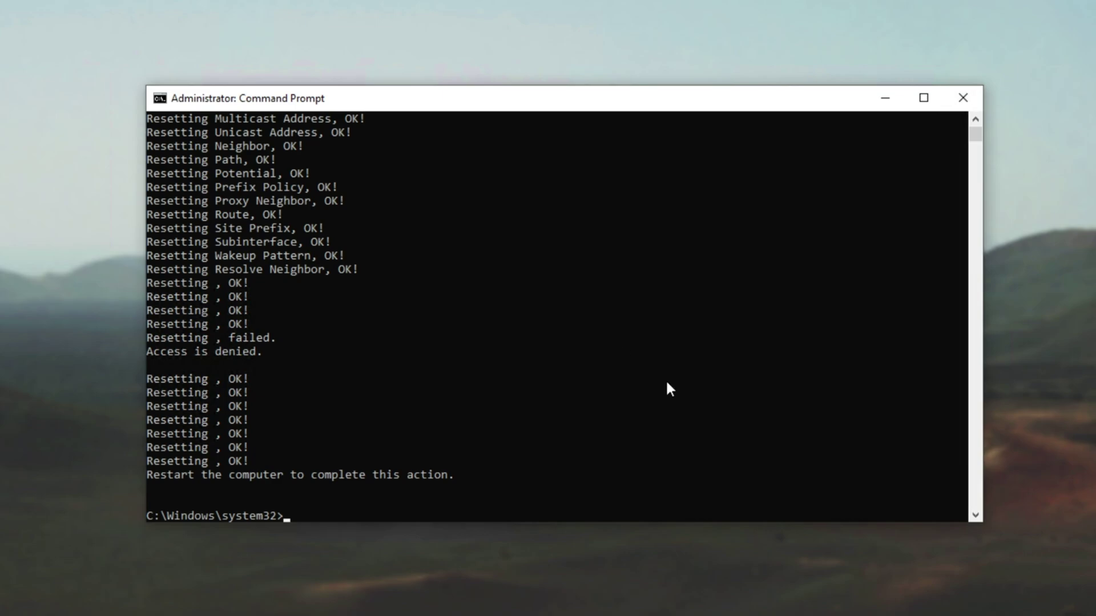
type("netsh winsock reset")
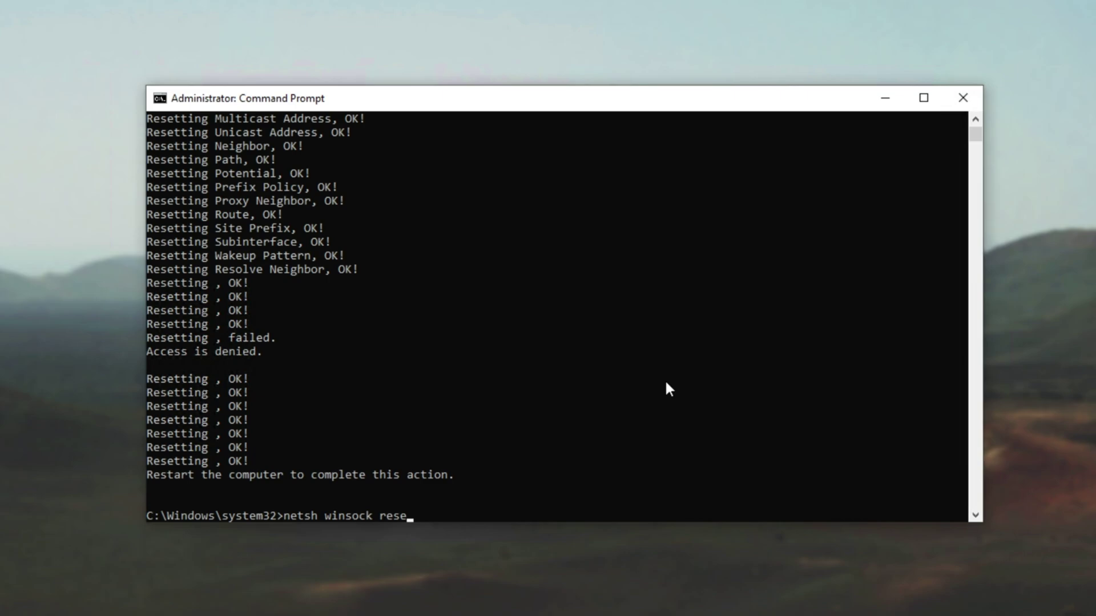
key("Return")
type("ip")
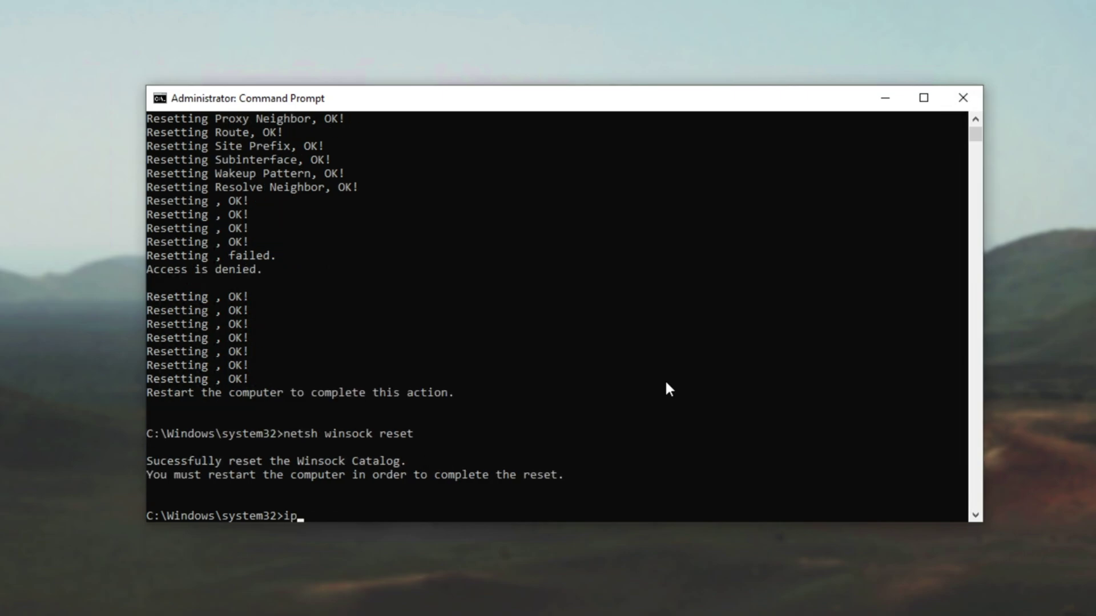
type("config /flushdns")
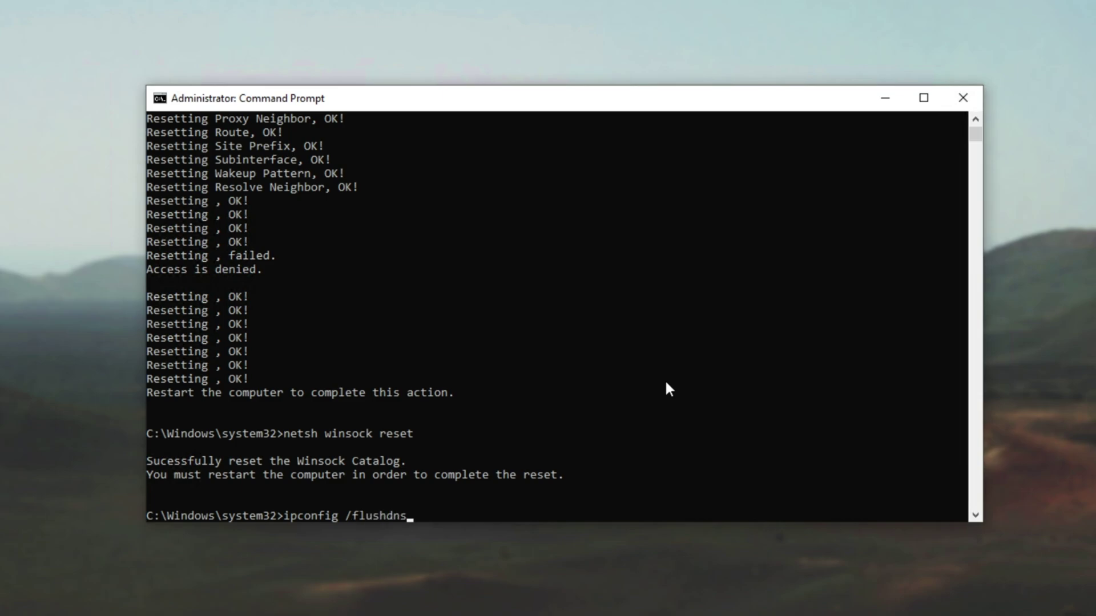
key("Return")
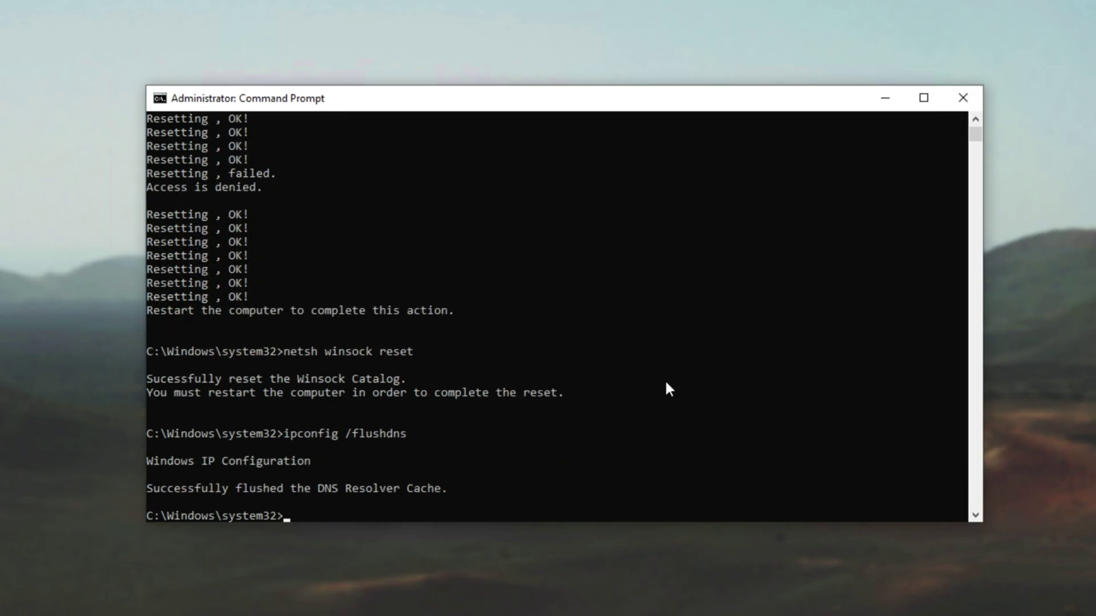
Close Command Prompt, return to Chrome and search Google for 'ghagsga'
left_click(957, 100)
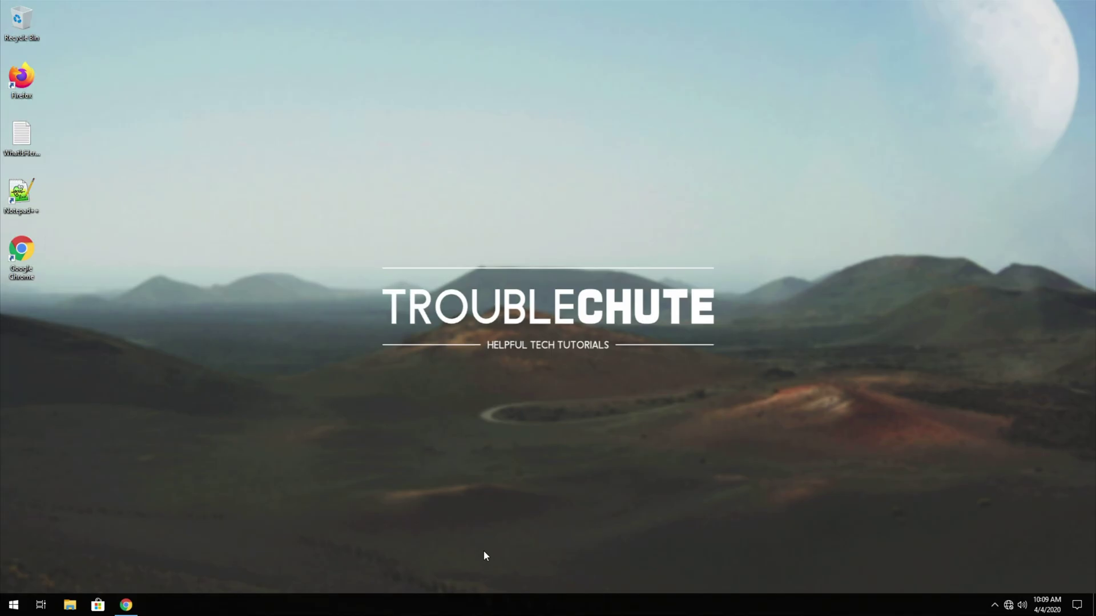
left_click(126, 605)
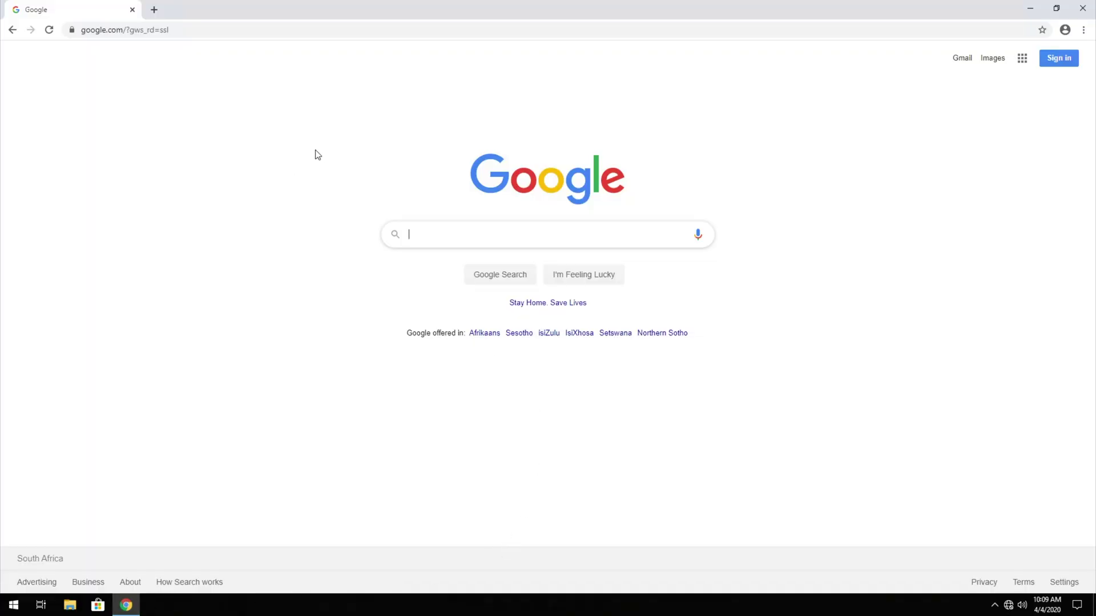
type("ghagsga")
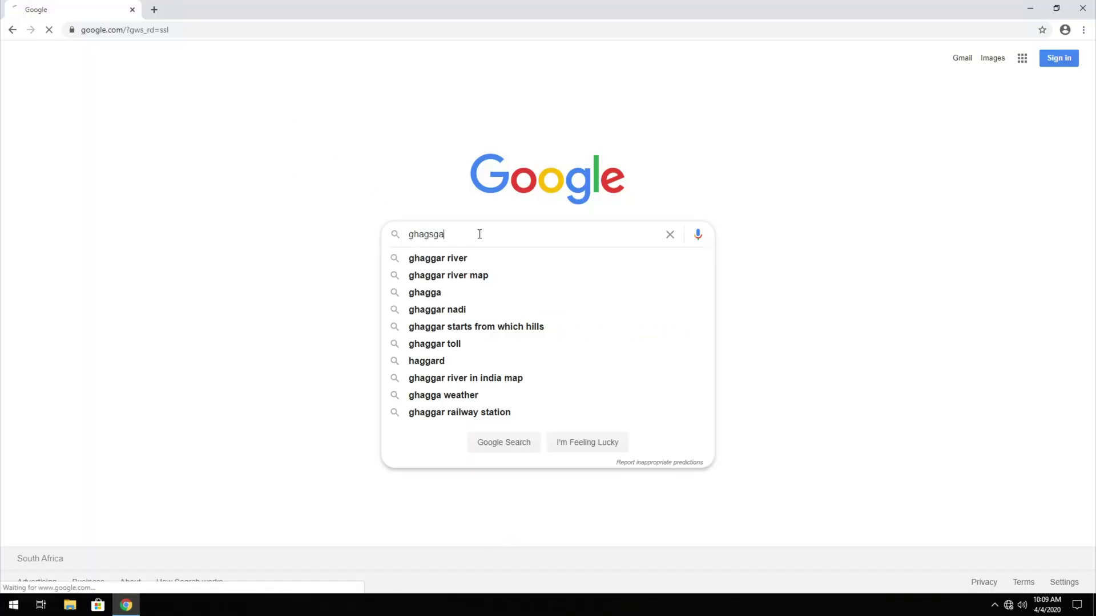
key("Return")
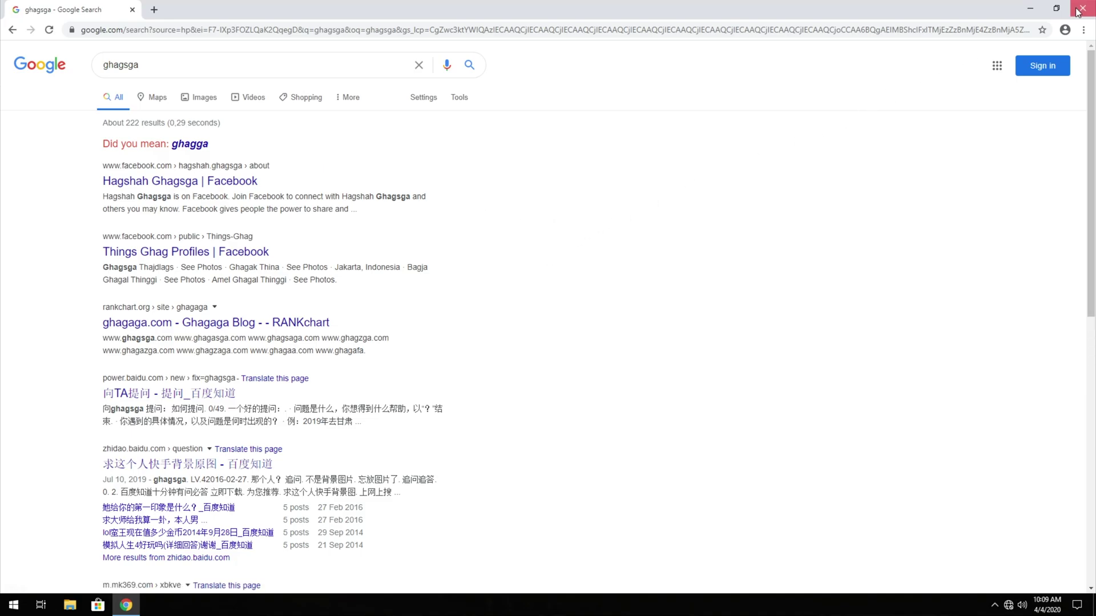